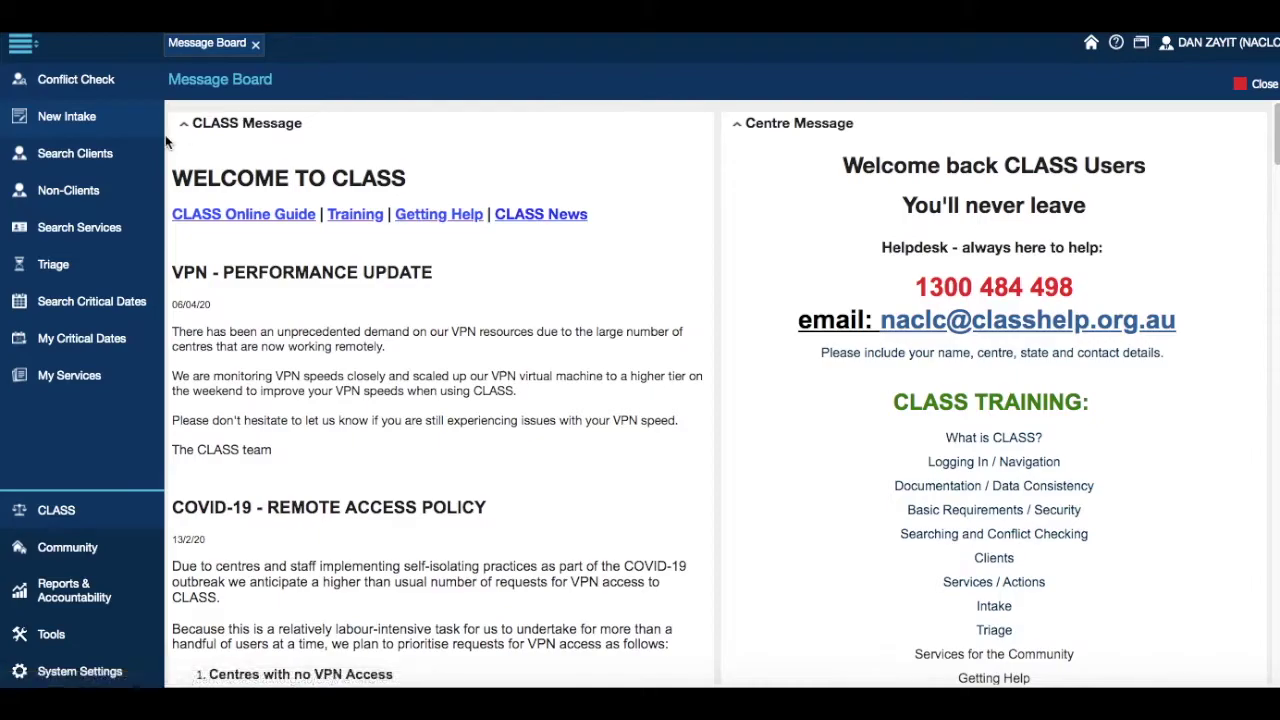
Start a new intake, set its service type to Triage, and save and close it.
click(79, 120)
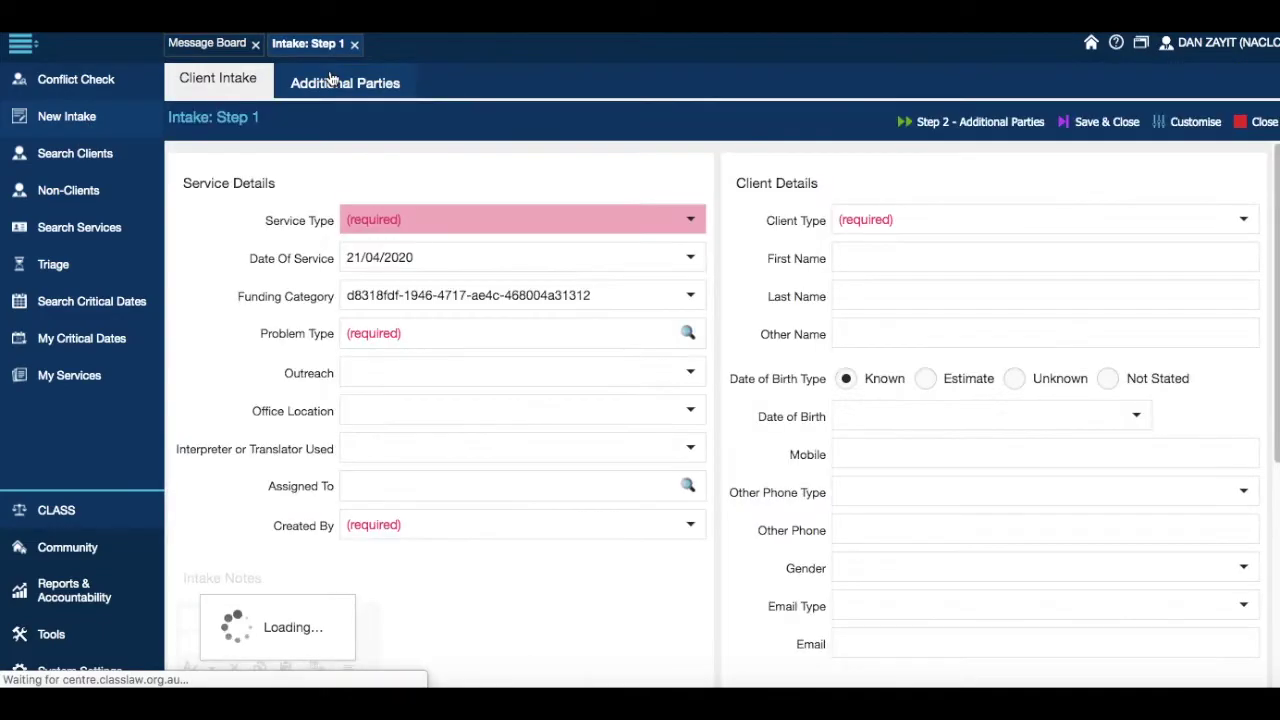
click(690, 219)
scroll(571, 337, down, 3)
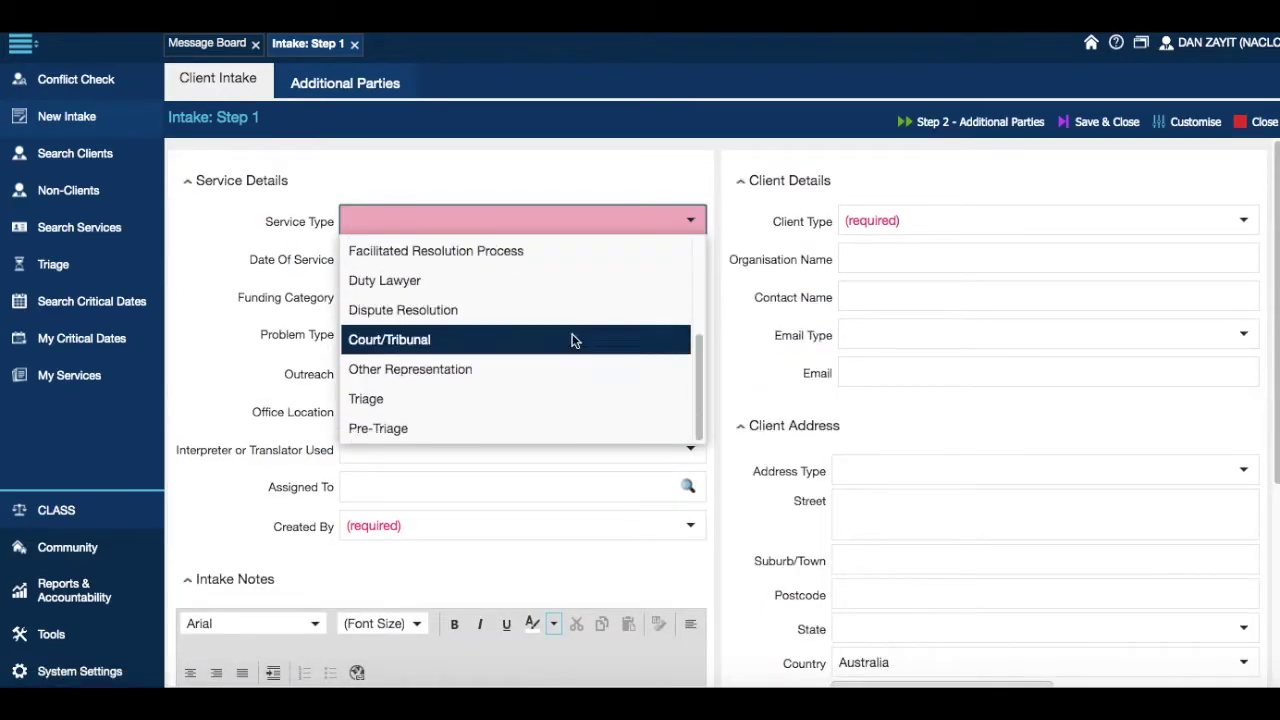
click(557, 400)
click(730, 252)
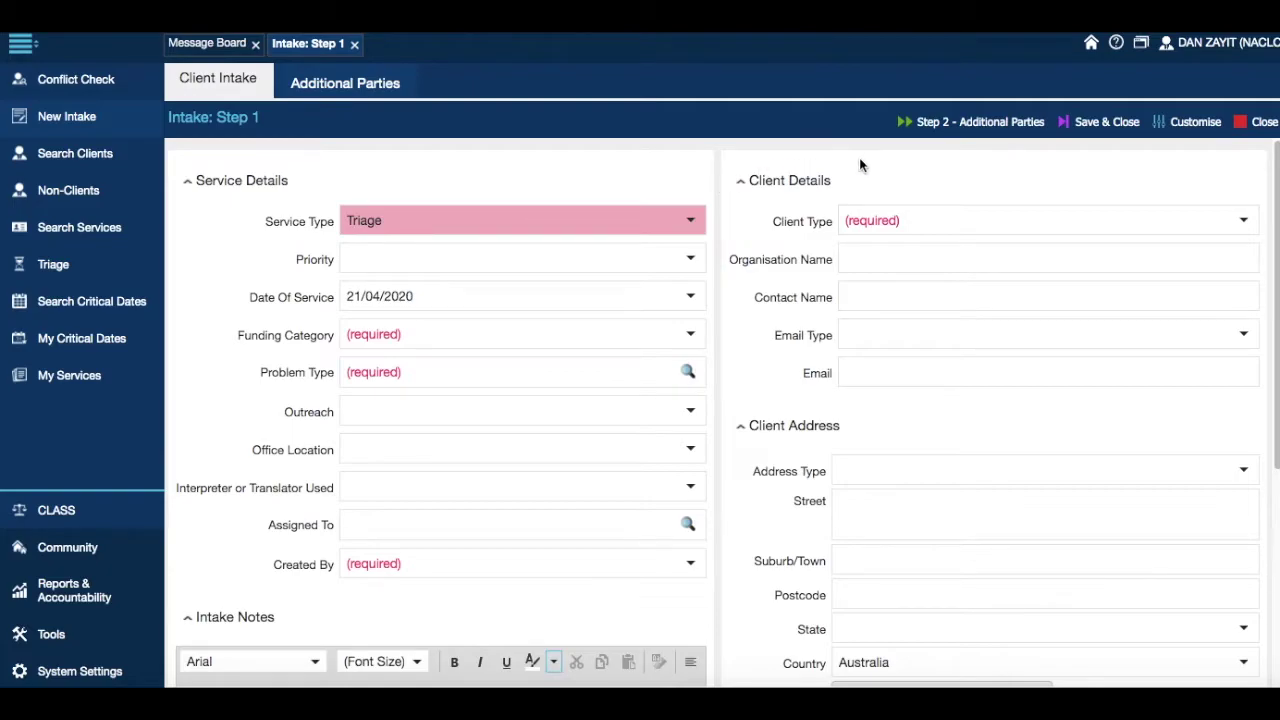
click(1092, 128)
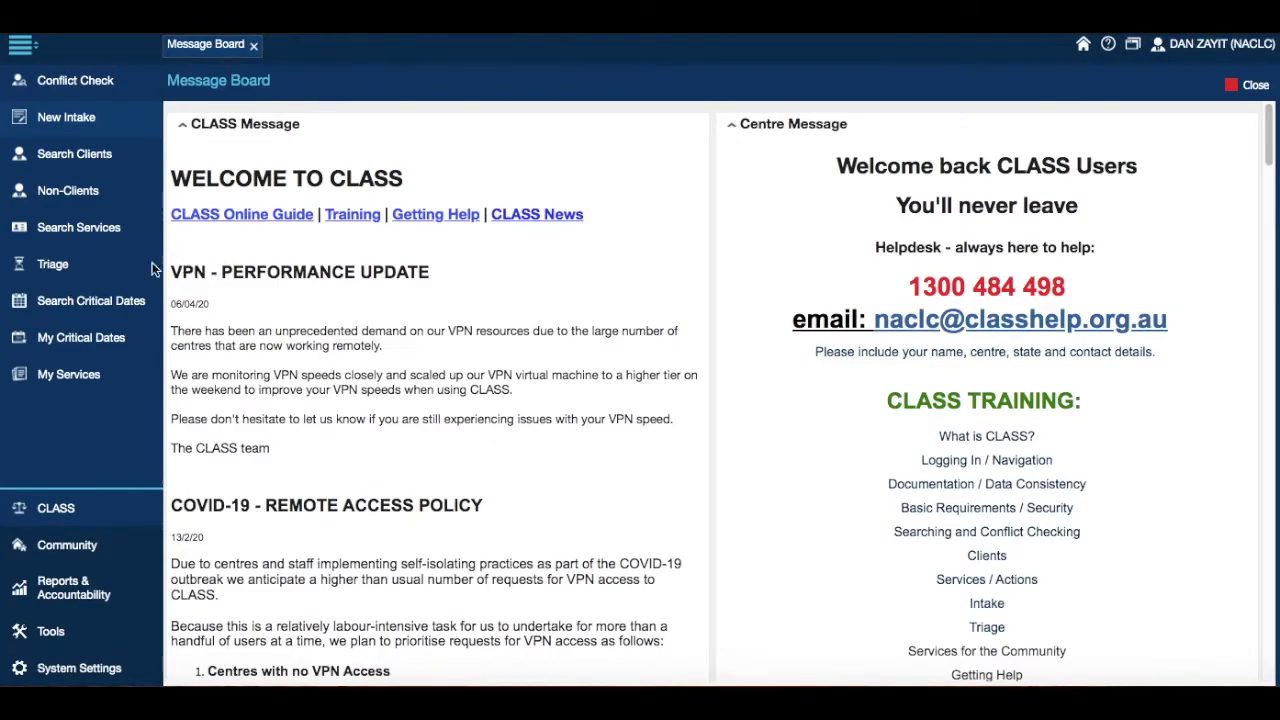
Open the low-priority disability discrimination service from the list of triage services.
click(57, 268)
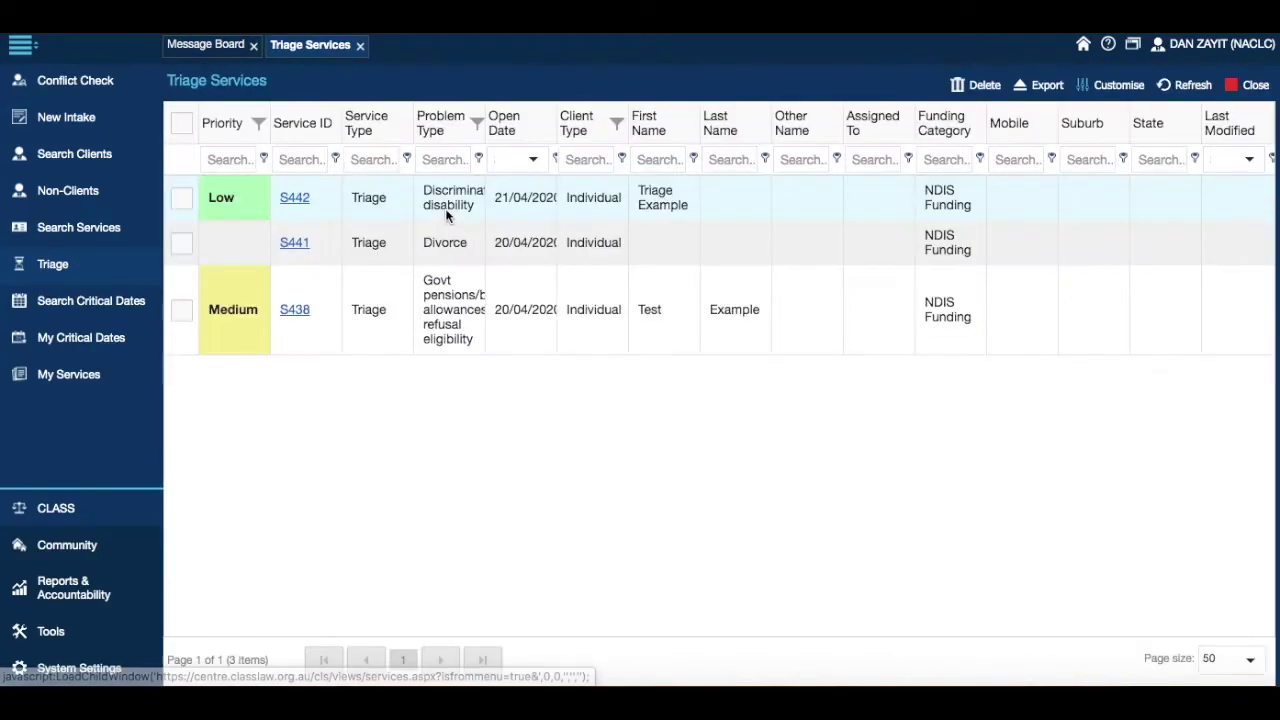
click(296, 199)
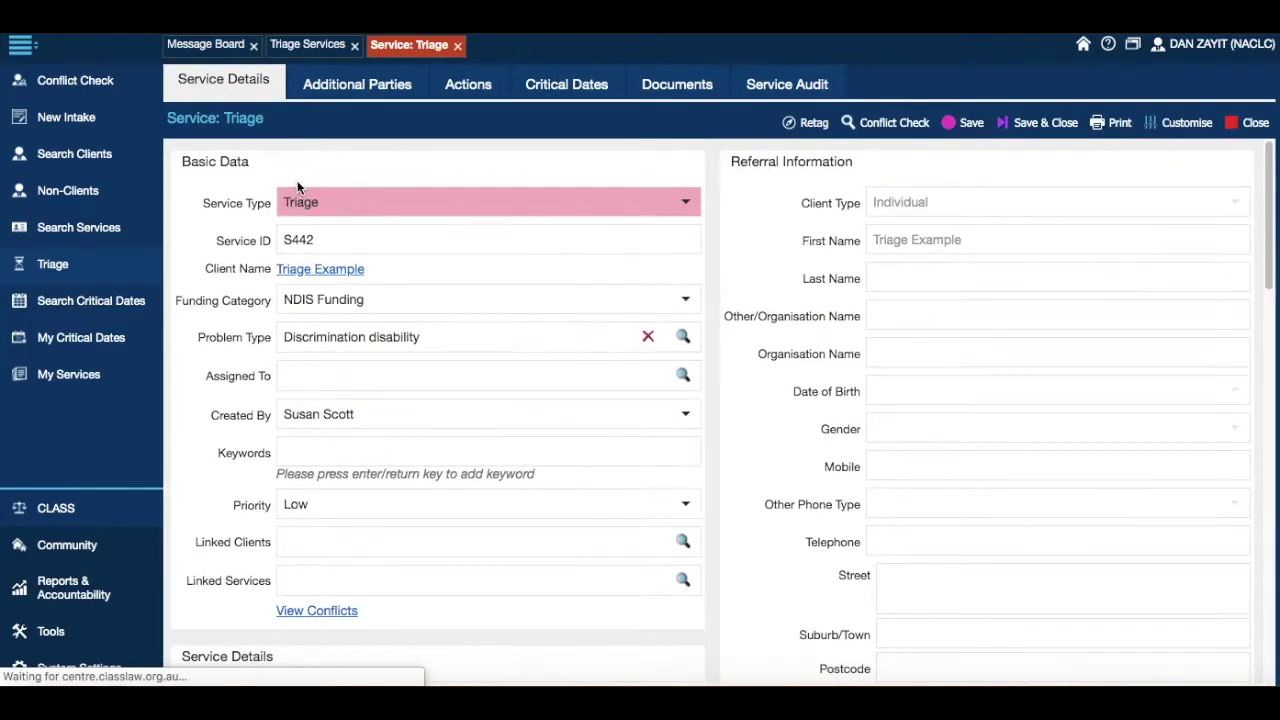
scroll(737, 266, up, 5)
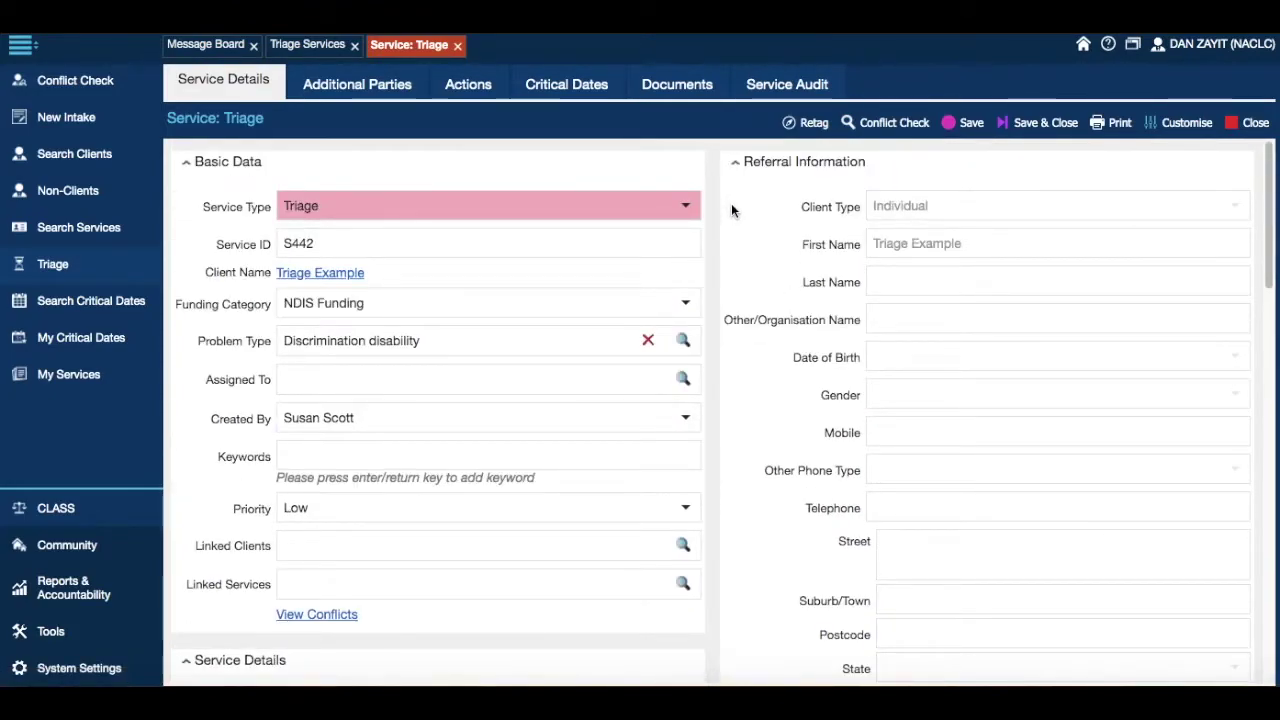
Examine the action types offered in a new action for the triage service, discard that action, and view the service's documents.
click(466, 86)
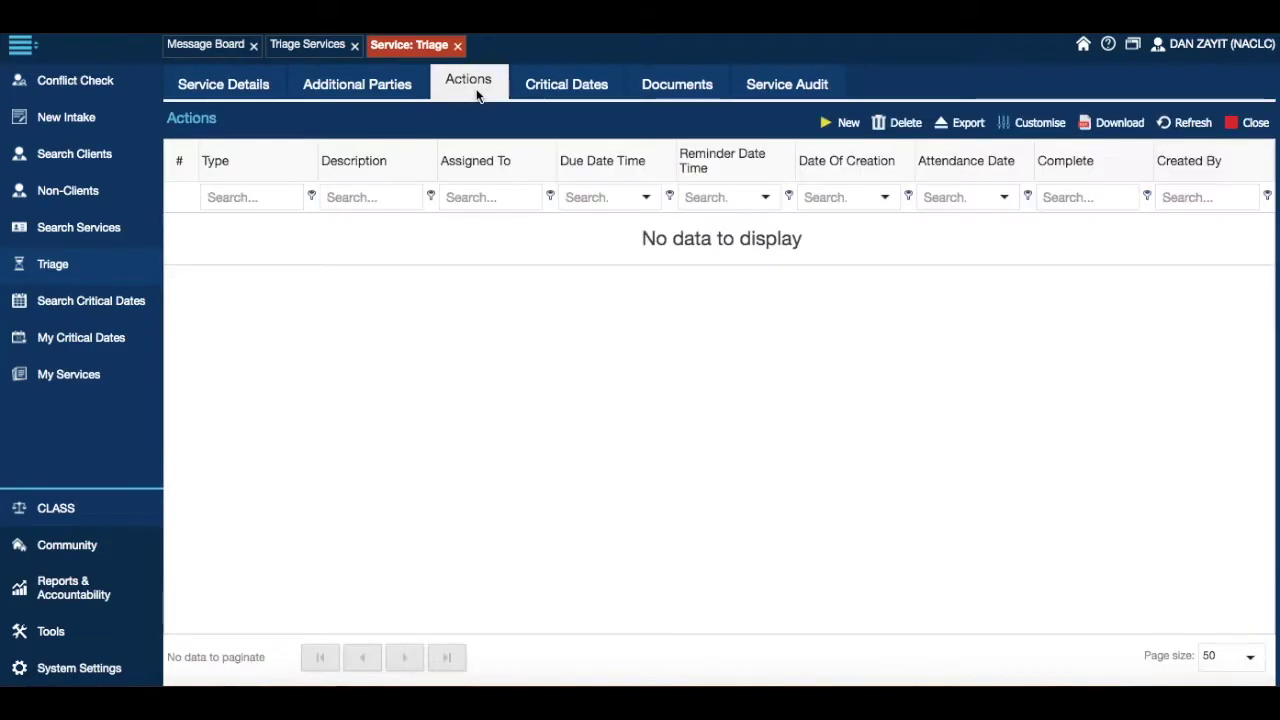
click(822, 126)
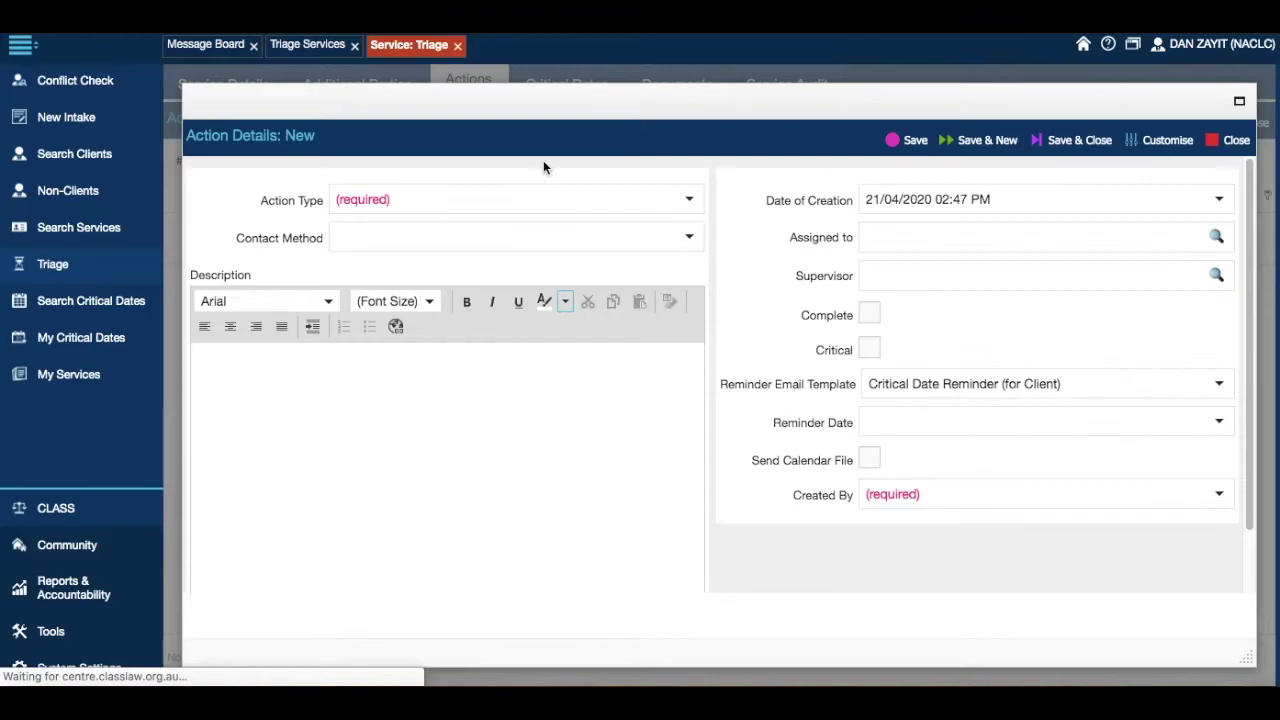
click(687, 200)
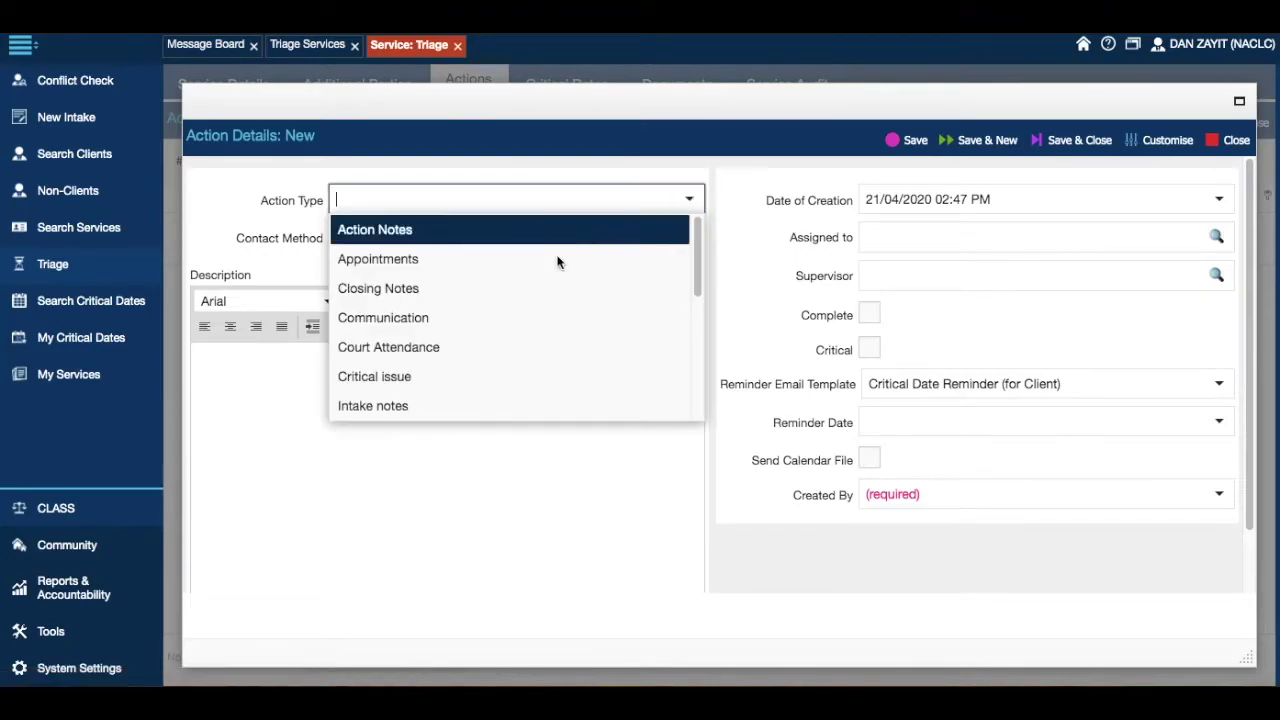
click(471, 403)
click(687, 200)
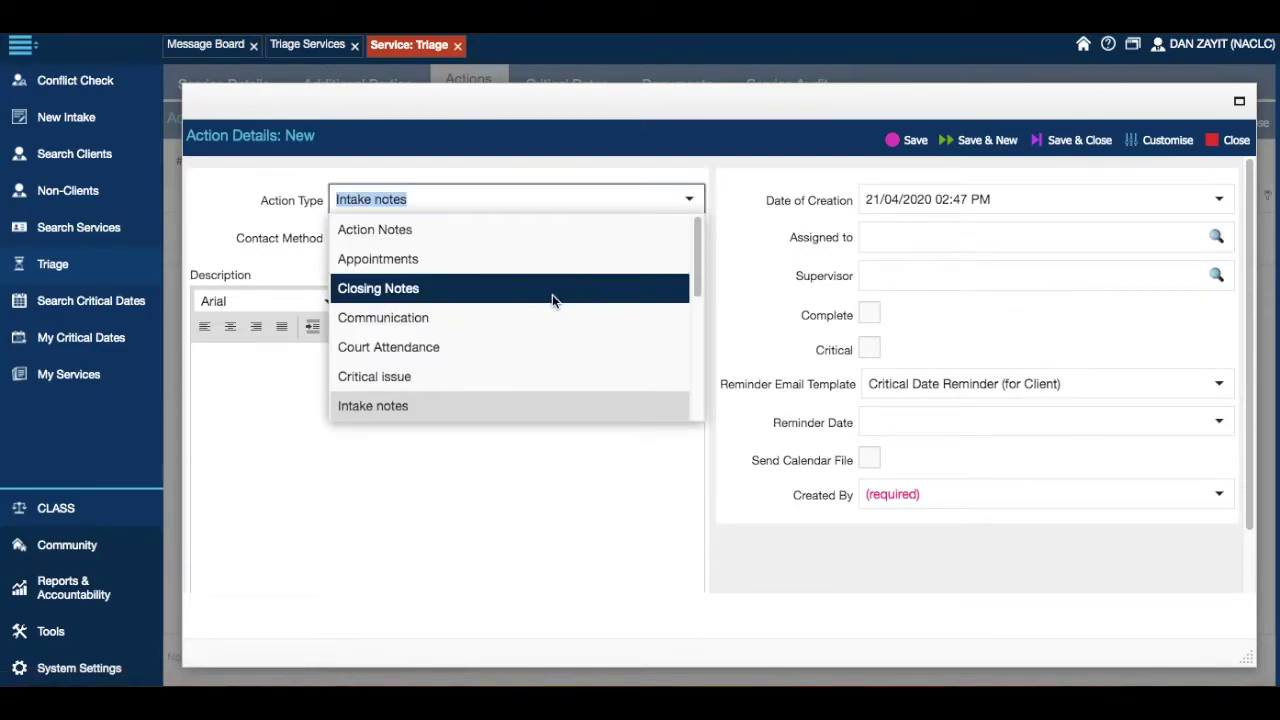
click(550, 230)
click(687, 200)
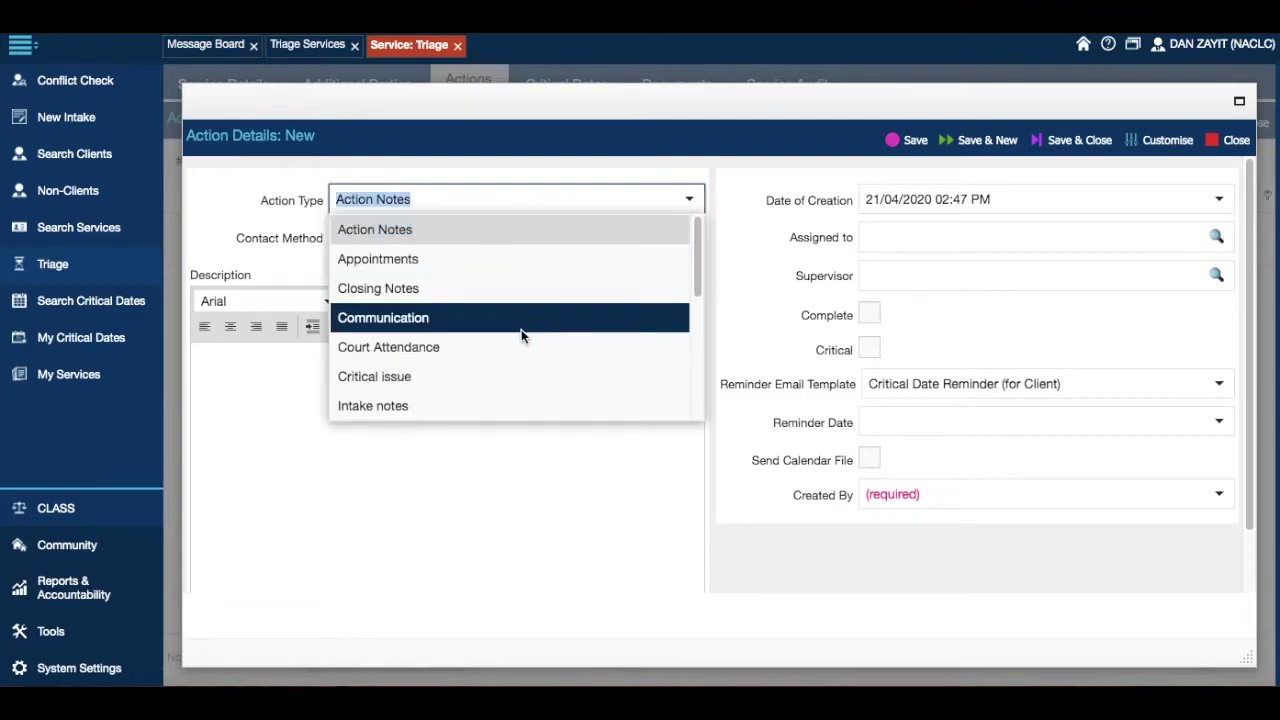
click(506, 317)
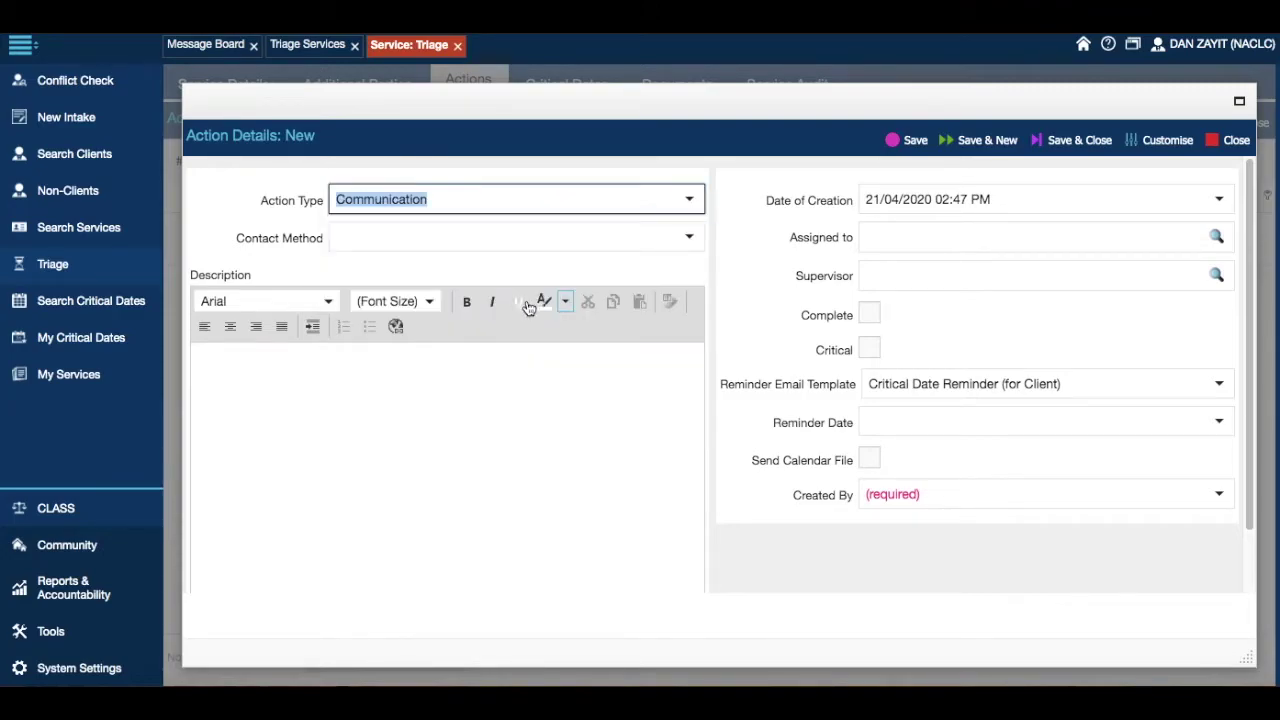
click(689, 200)
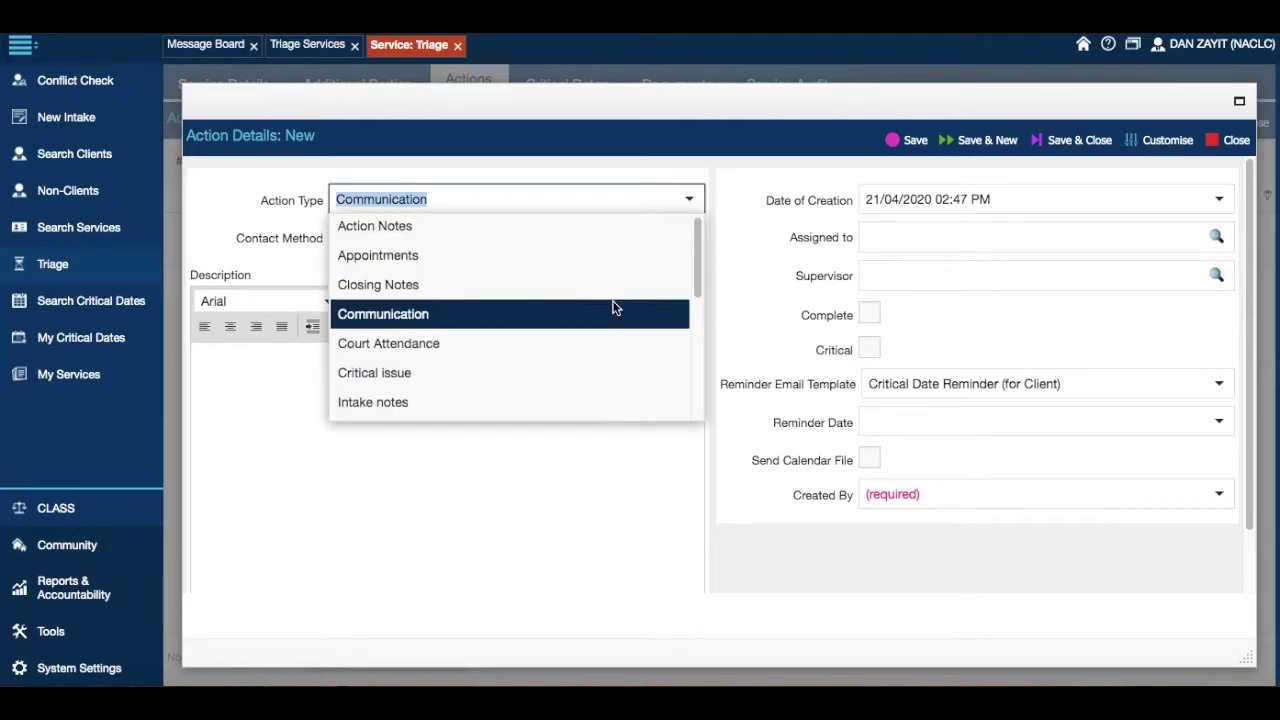
scroll(614, 308, down, 5)
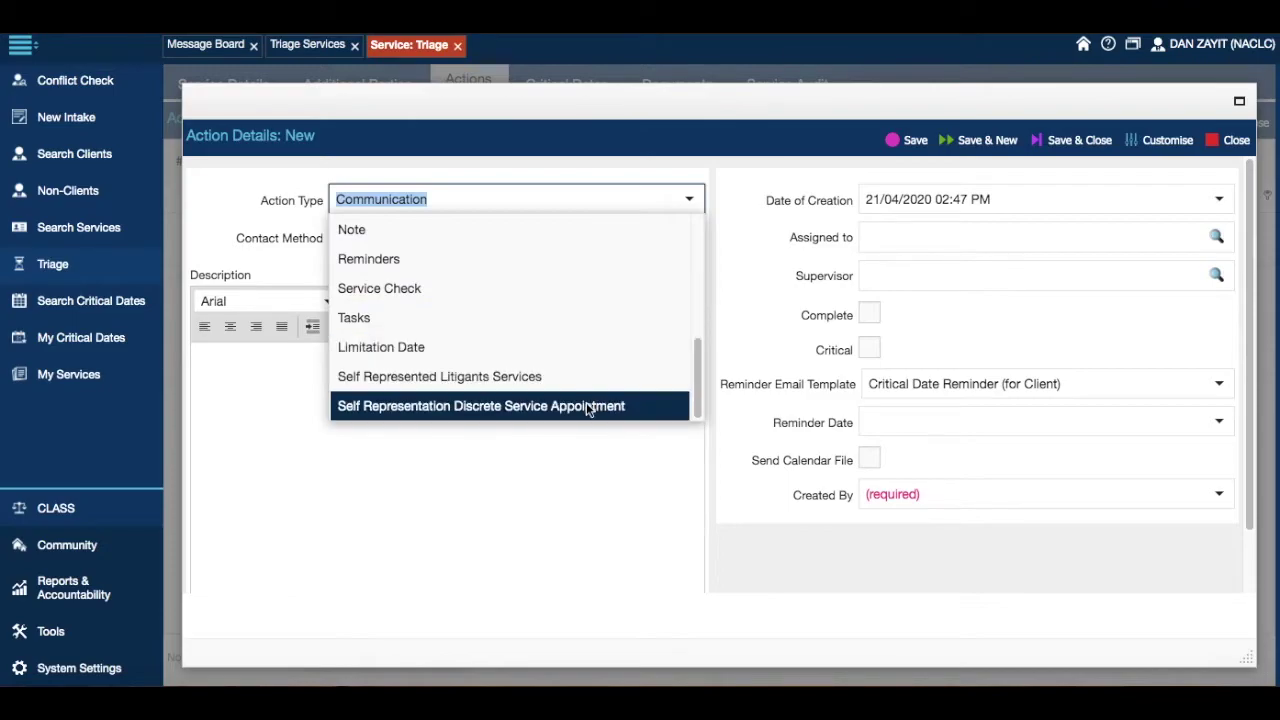
scroll(621, 314, up, 5)
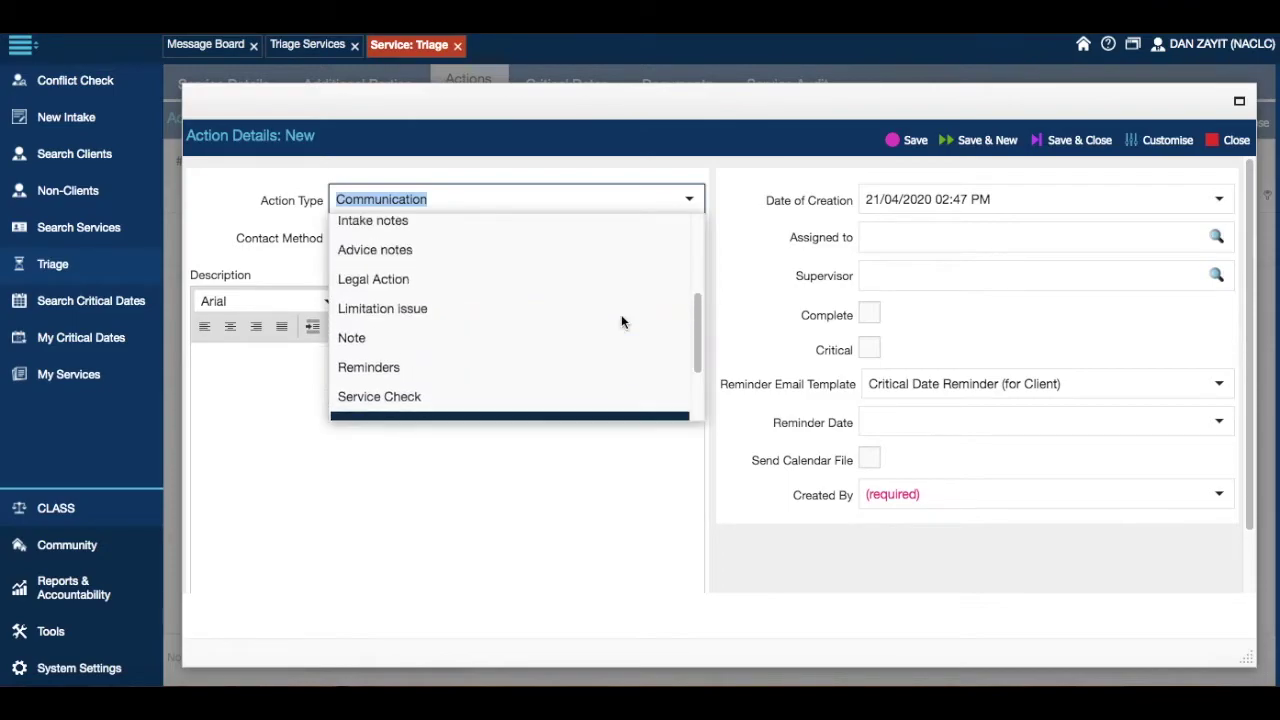
click(735, 248)
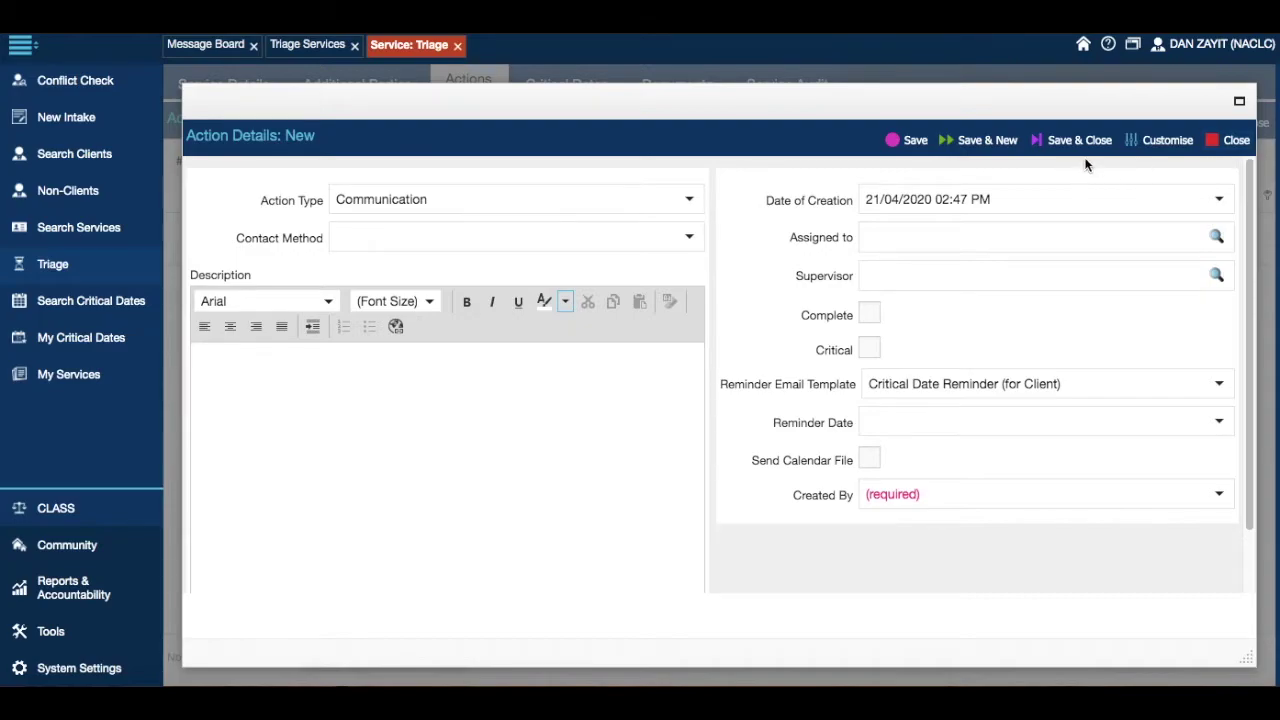
click(1226, 140)
click(722, 418)
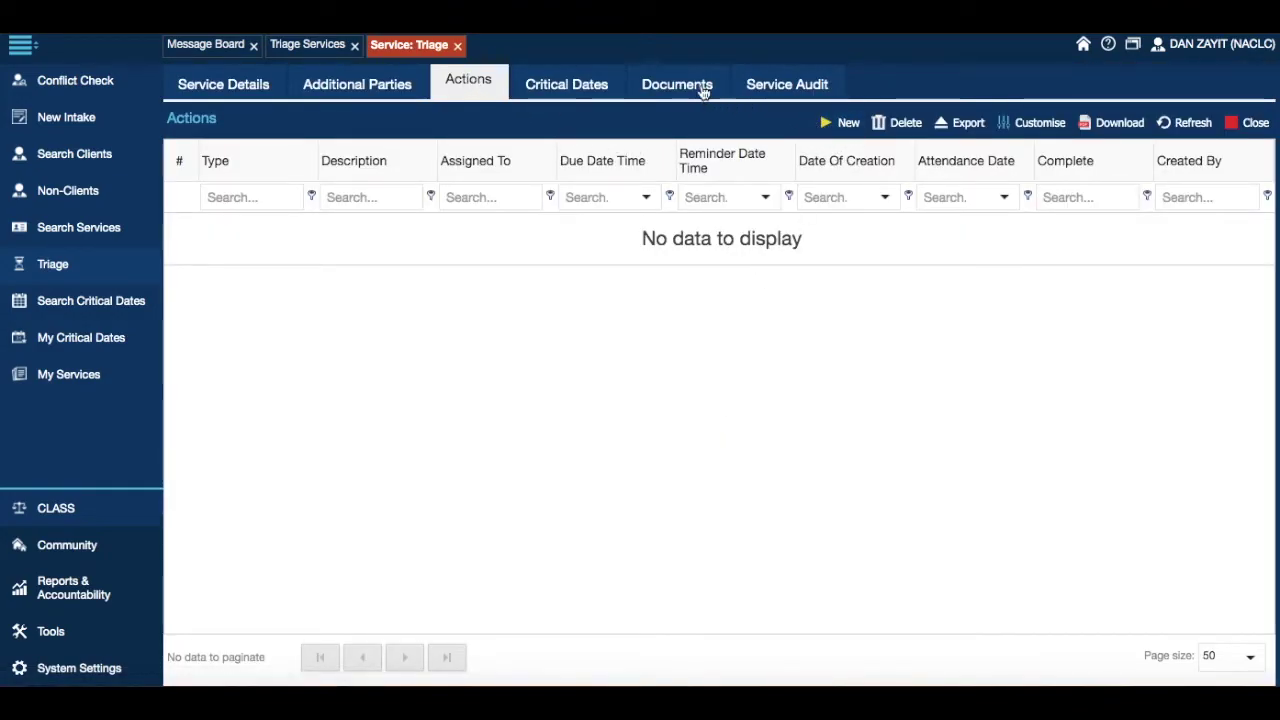
click(672, 84)
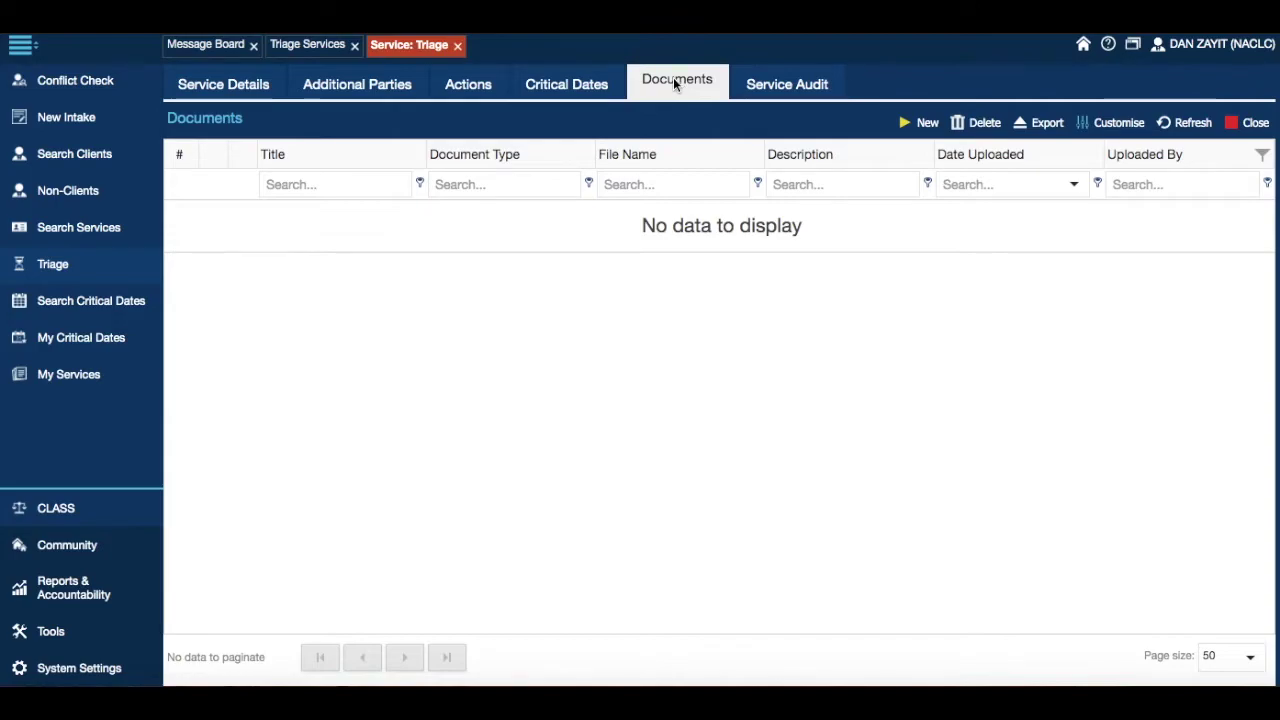
Change the service type from Triage to Legal Advice in the service details.
click(216, 84)
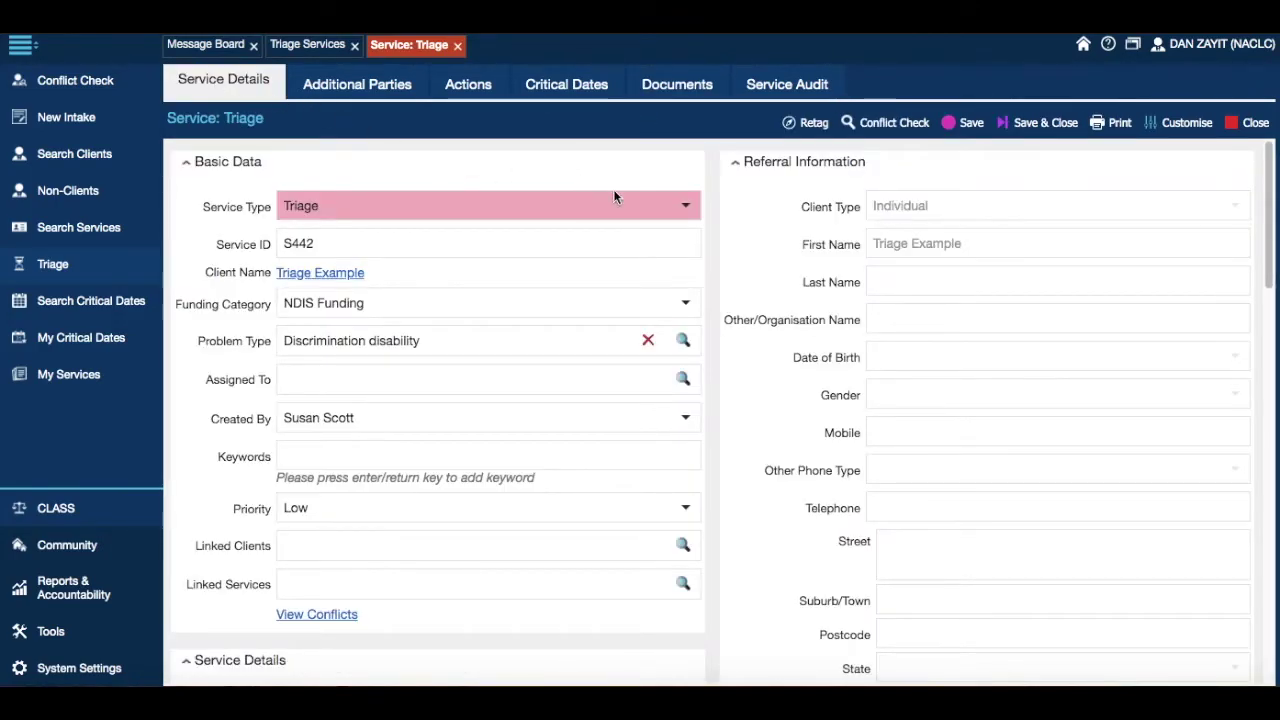
click(686, 207)
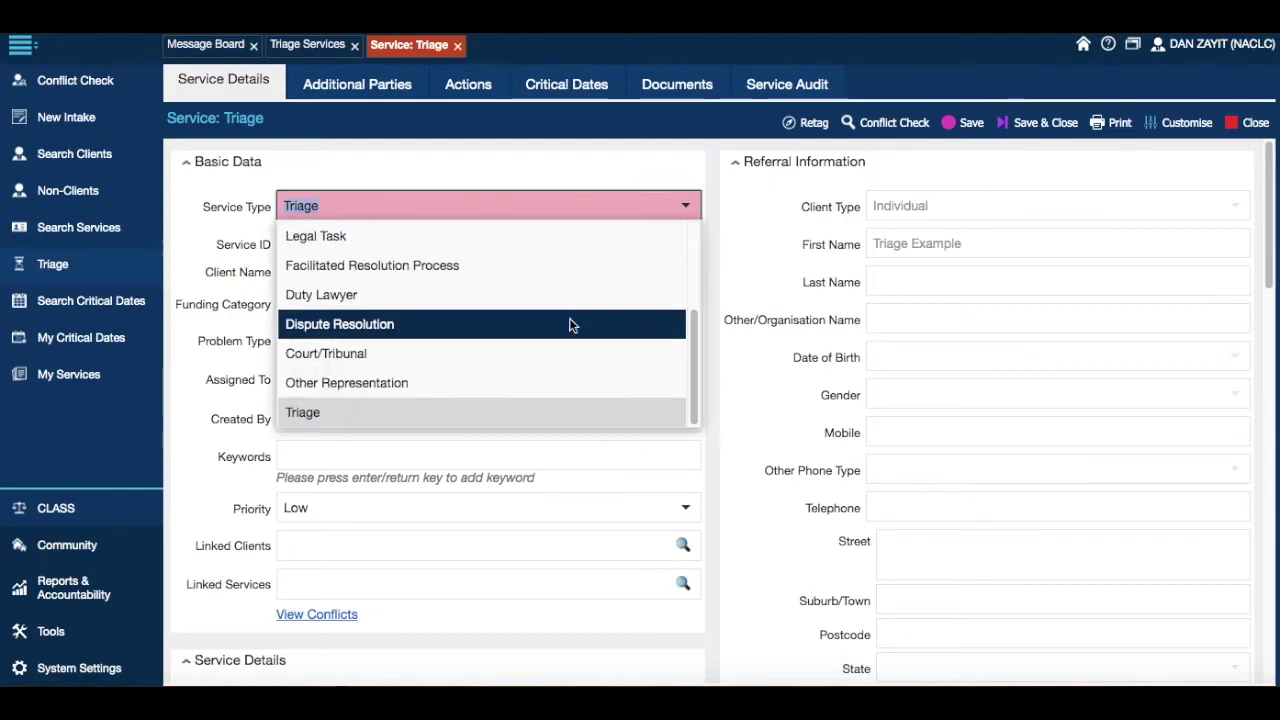
scroll(551, 343, up, 5)
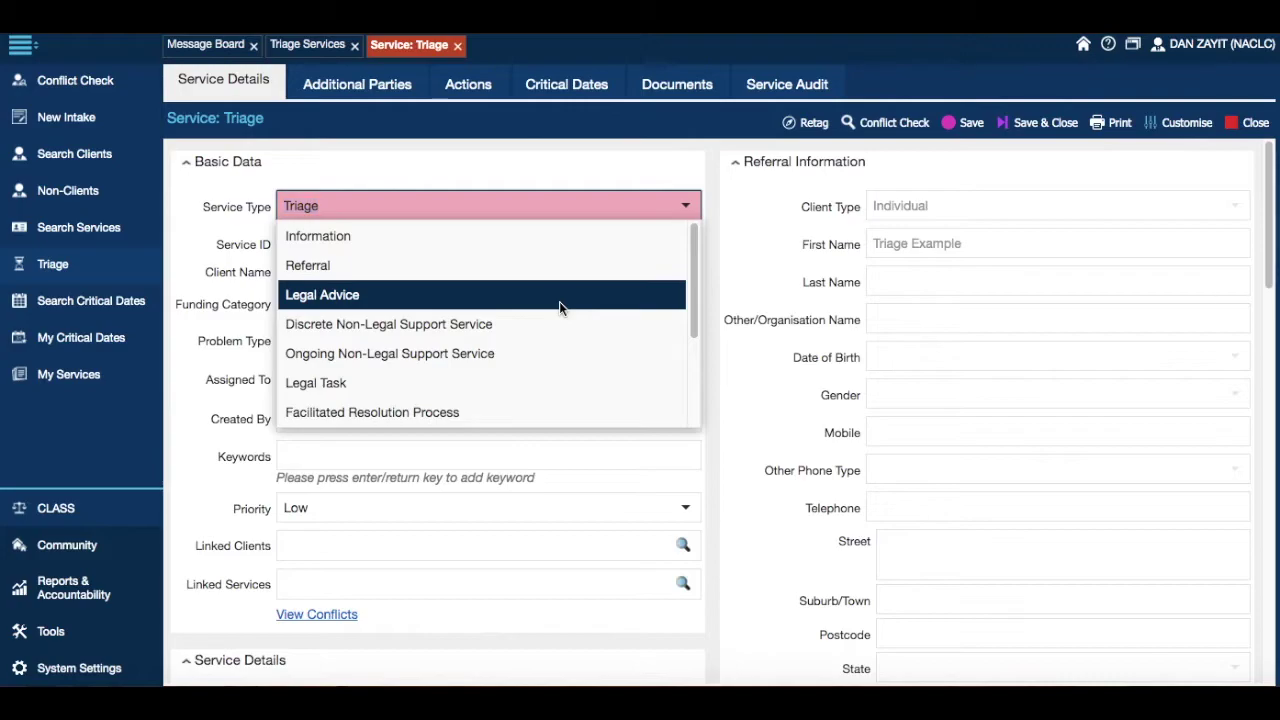
click(559, 301)
click(723, 261)
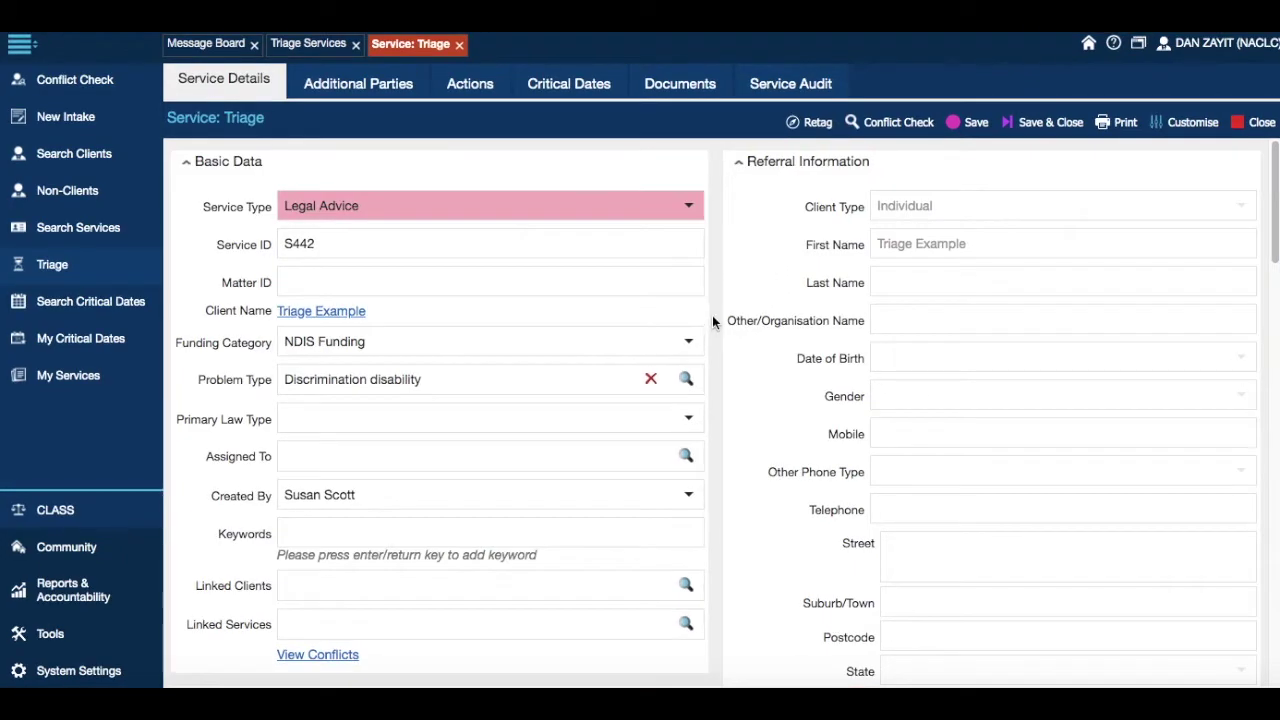
Run a conflict check on the service for first name "Triage" and last name "example".
click(880, 124)
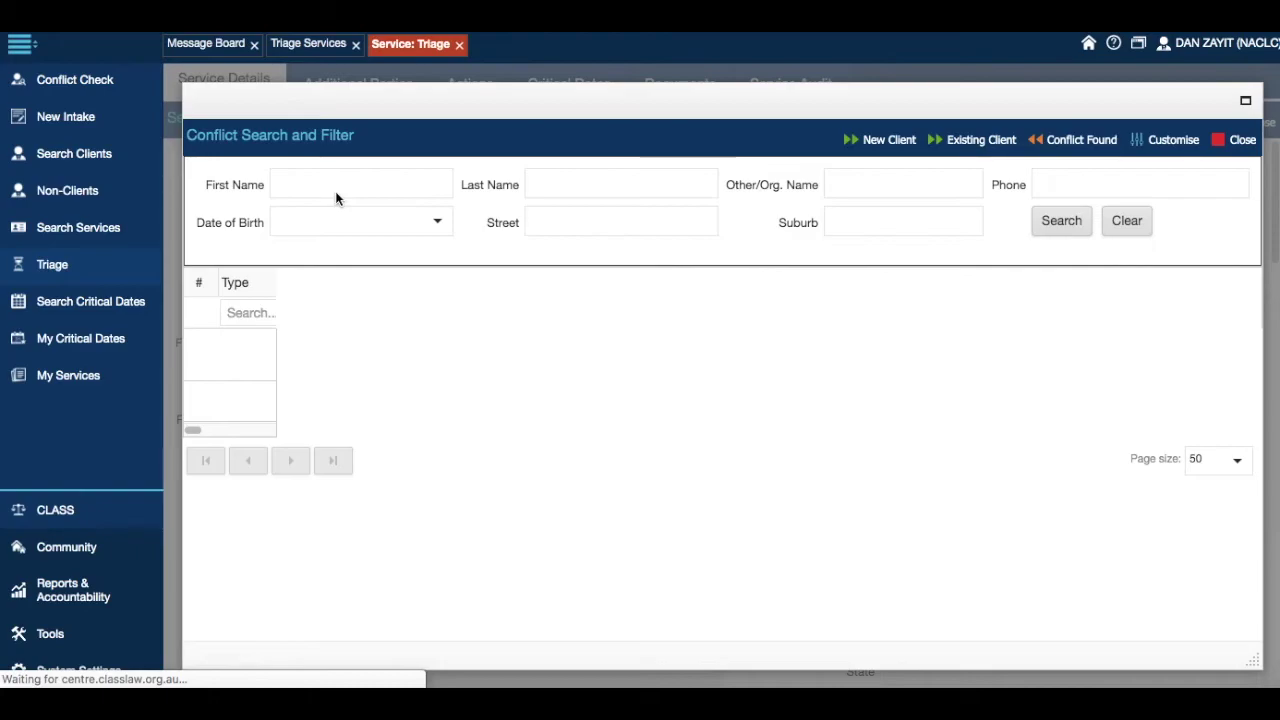
click(374, 184)
click(379, 184)
drag(379, 184, 315, 184)
key(BackSpace)
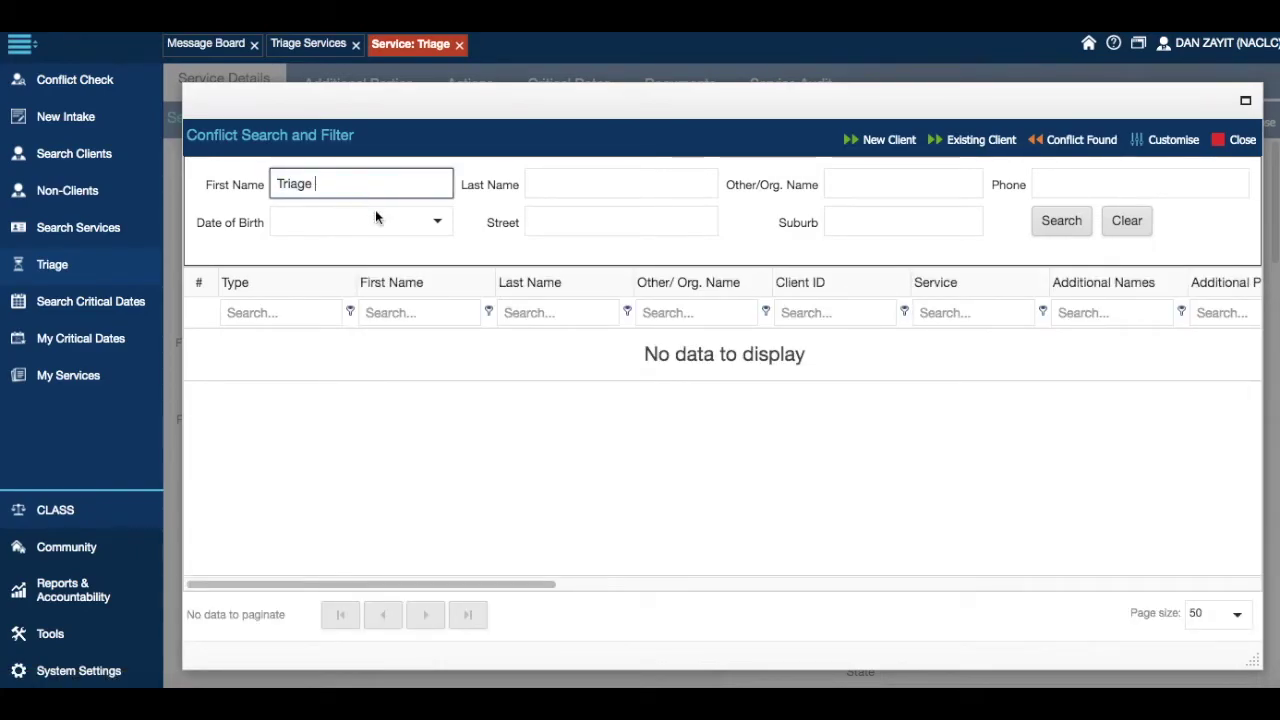
click(566, 184)
text(example)
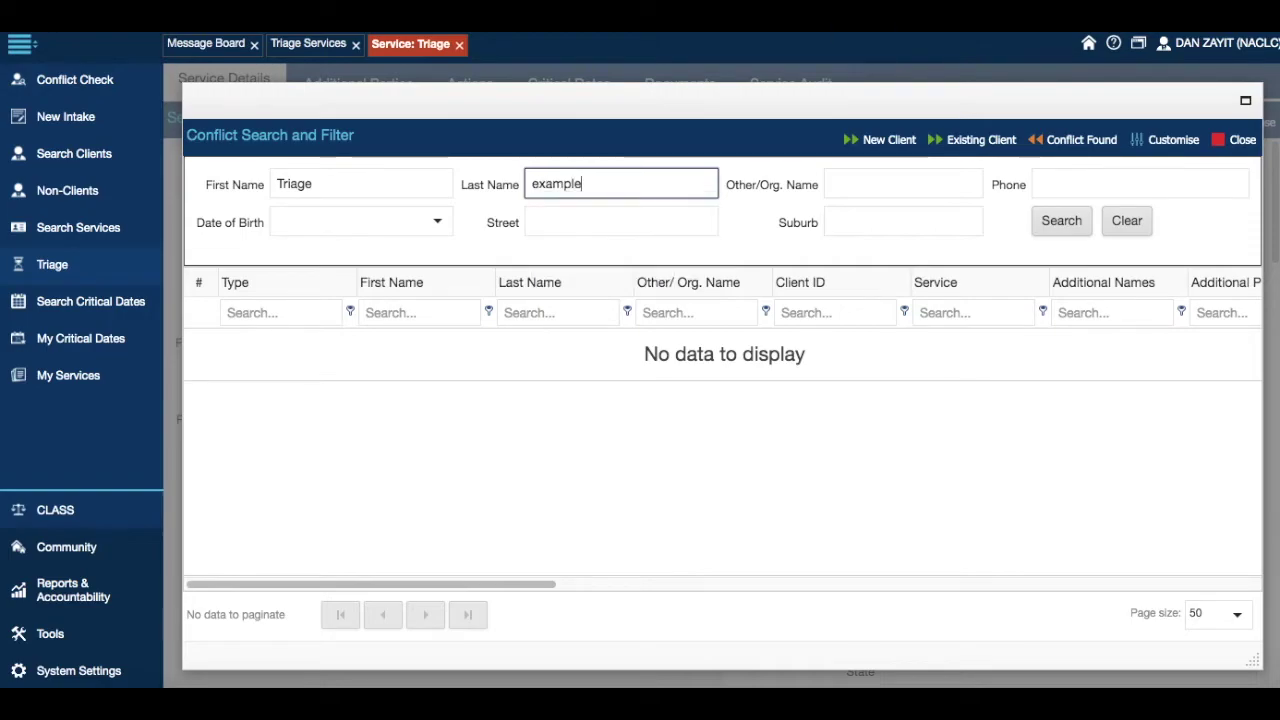
key(Return)
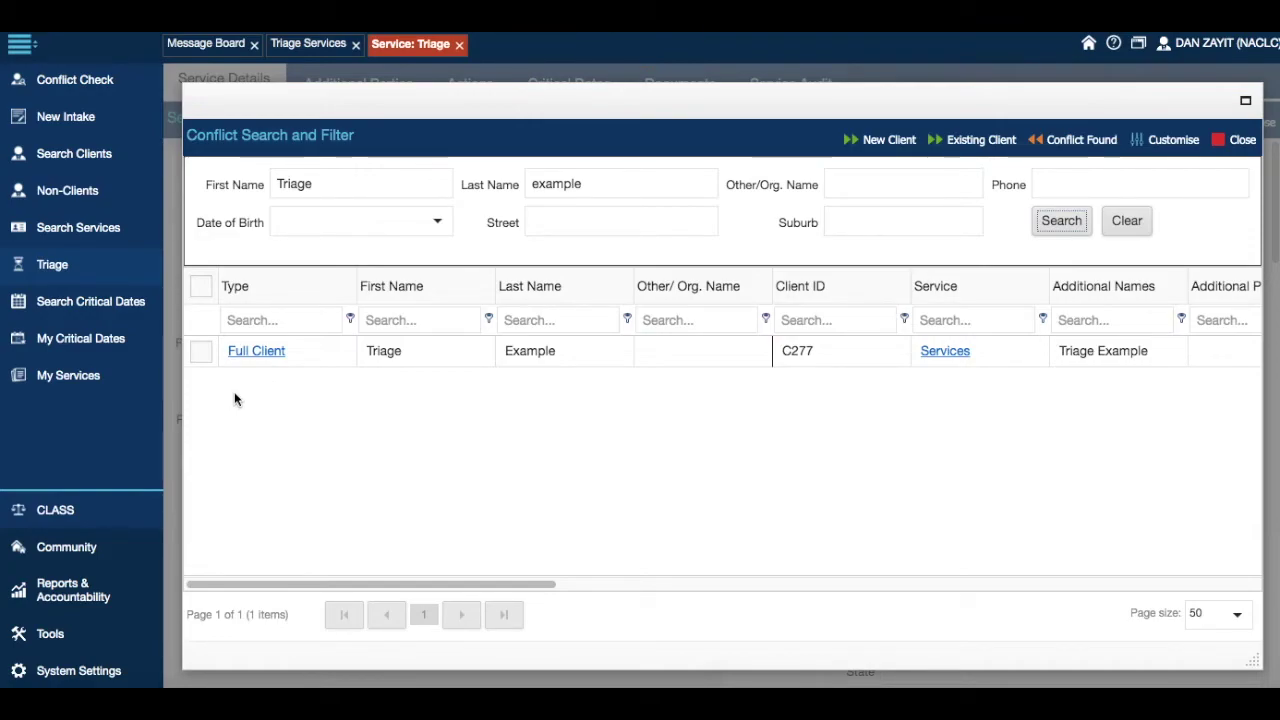
Complete the conflict check as a new client, leaving the matching existing client unselected.
click(201, 350)
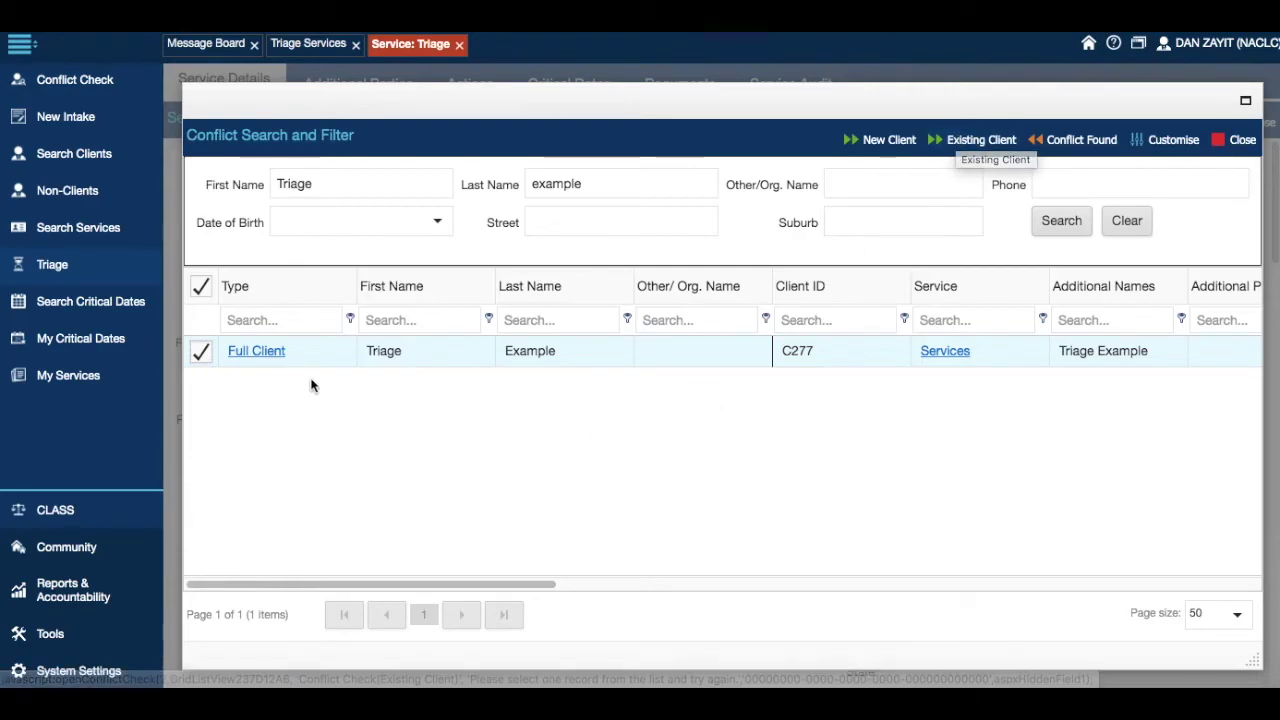
click(201, 350)
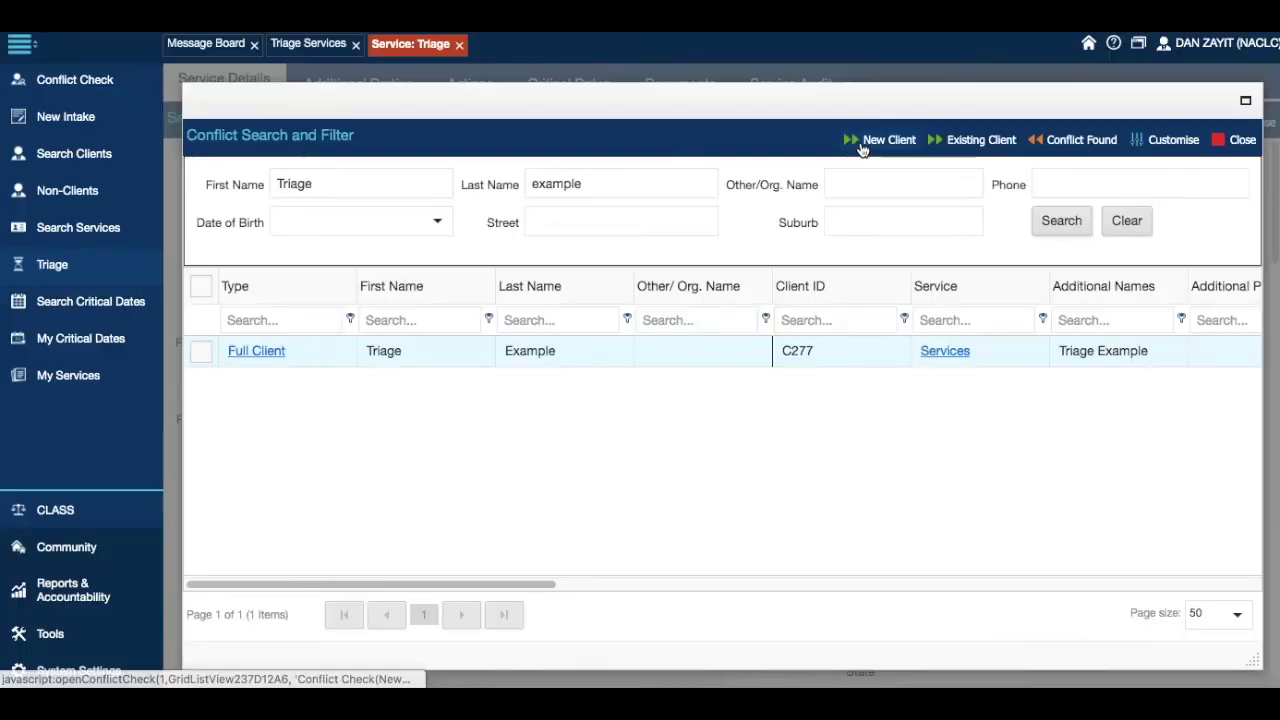
click(862, 145)
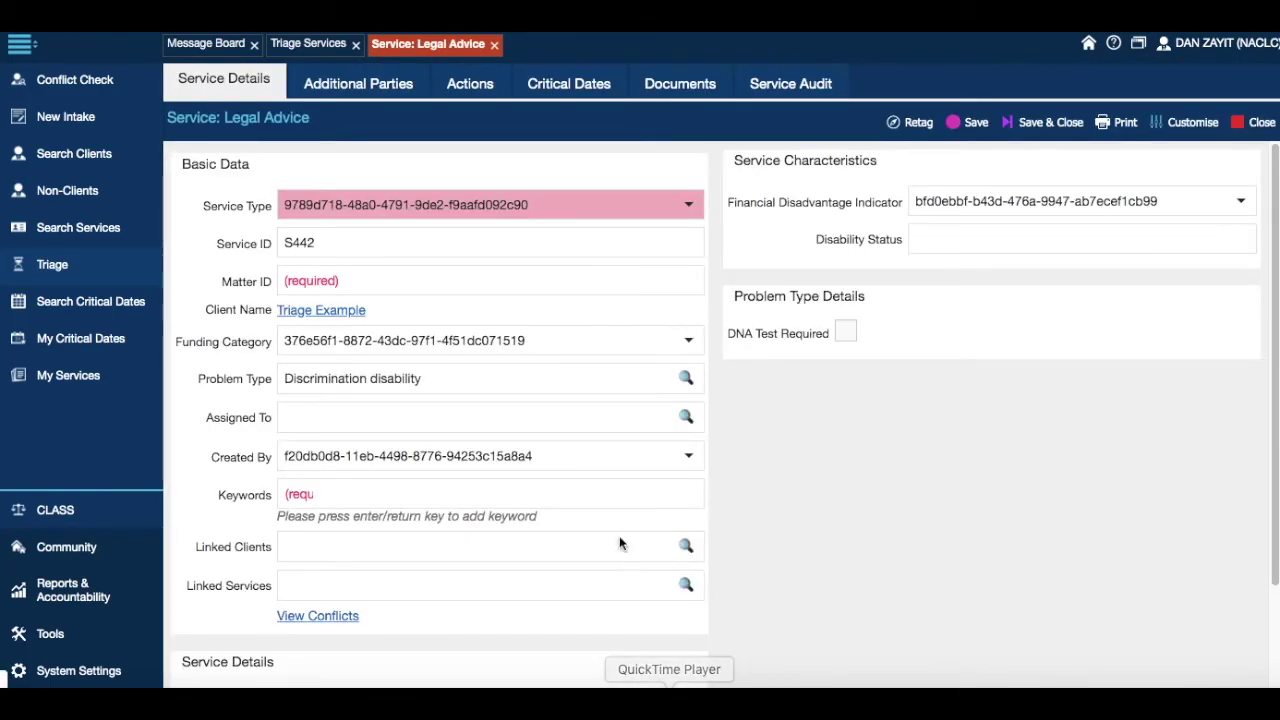
View the client's details from the legal advice service and highlight the helpdesk email on the message board.
click(338, 309)
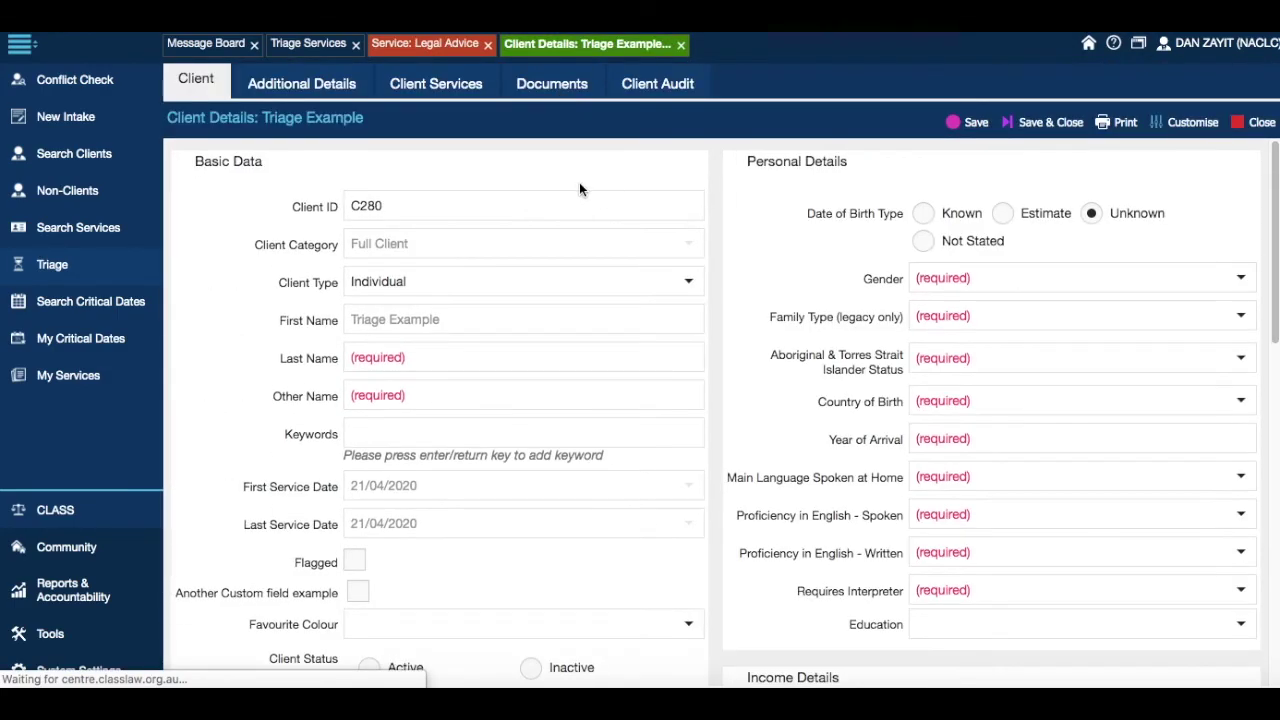
click(216, 50)
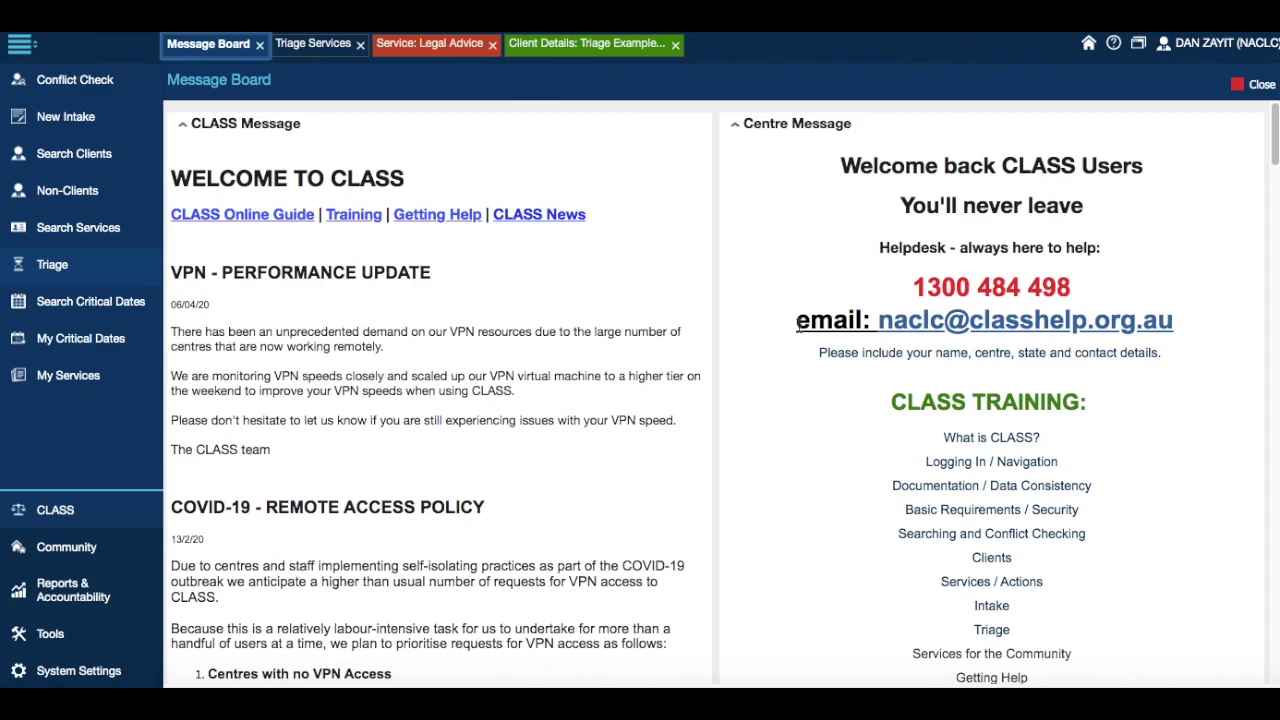
drag(799, 325, 1186, 330)
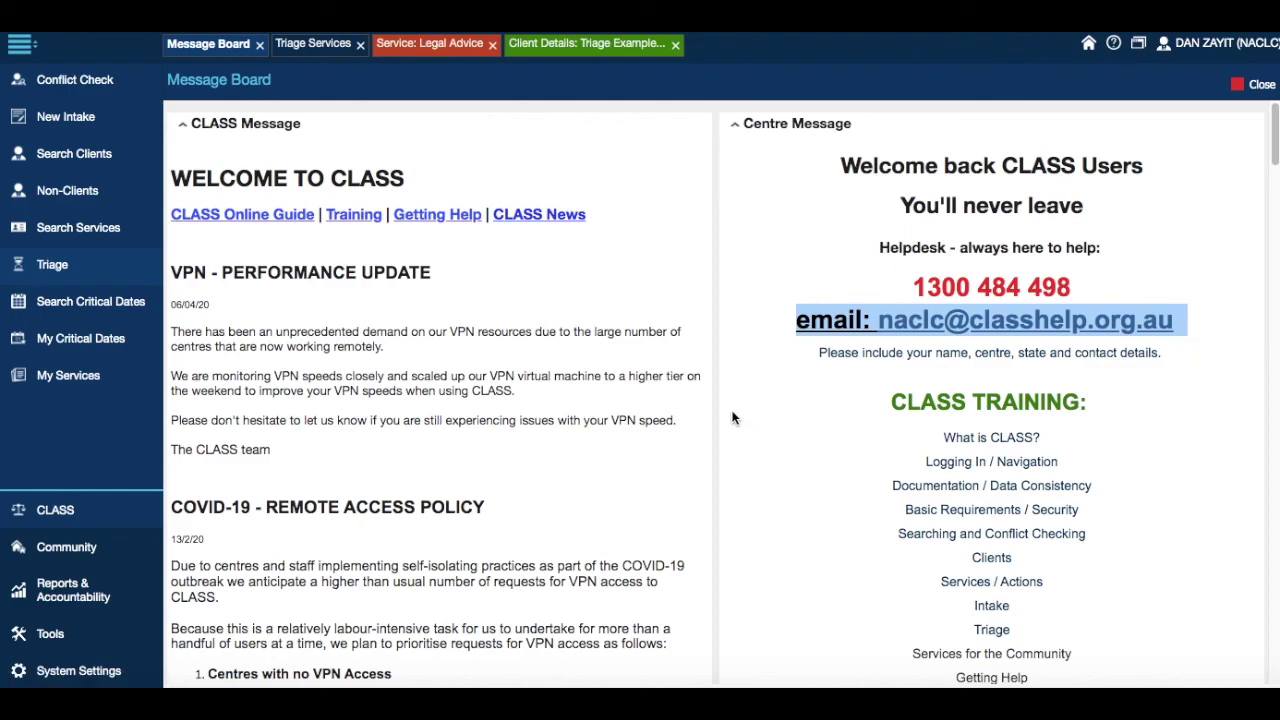